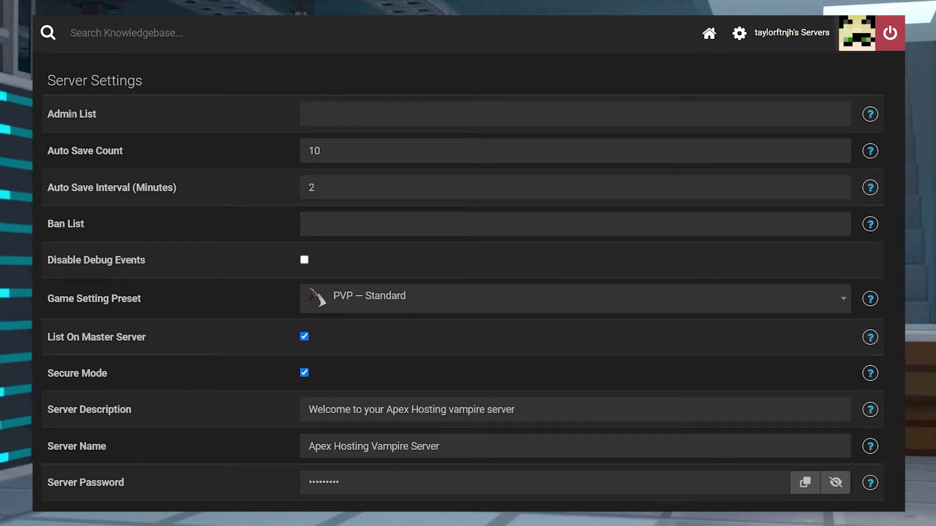
left_click(321, 120)
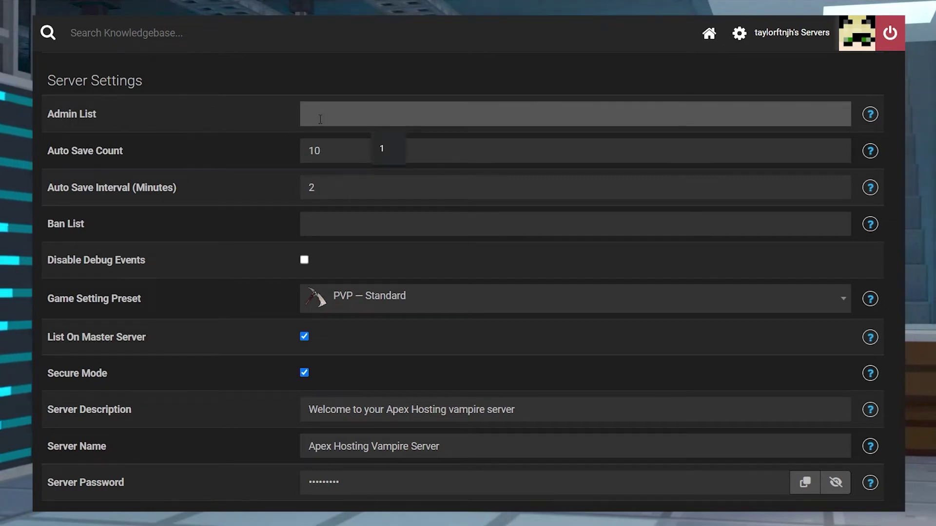
type("76561198296702445")
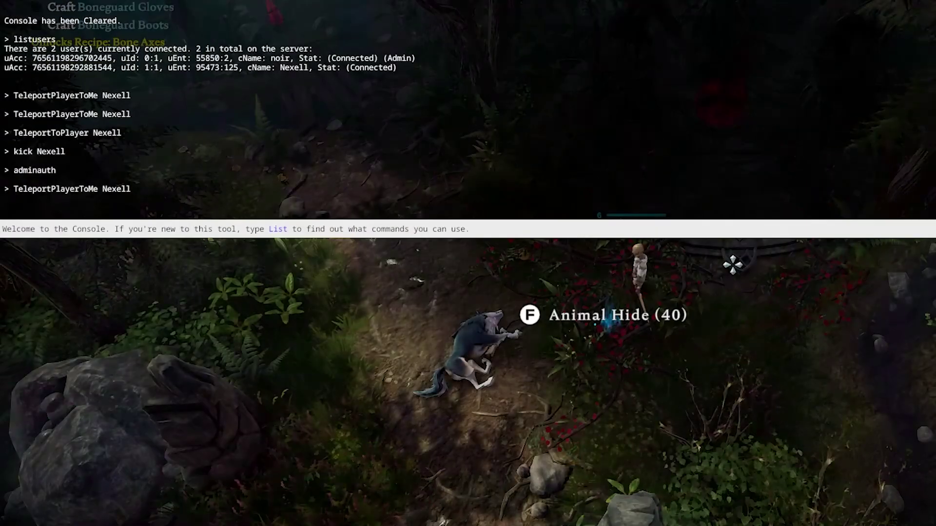
Autocomplete console commands TeleportPlayerToMe Nexell and a BloodMoonSet giveset.
type("teleport")
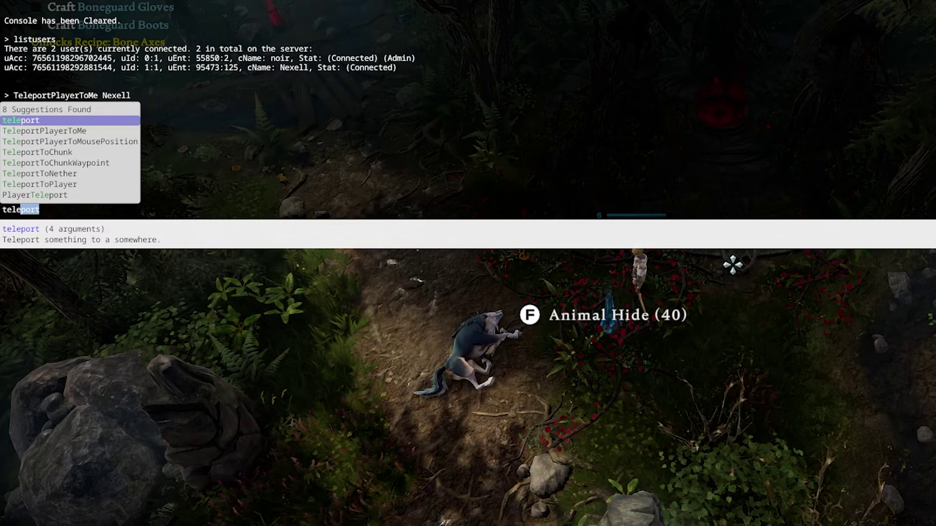
key("Down")
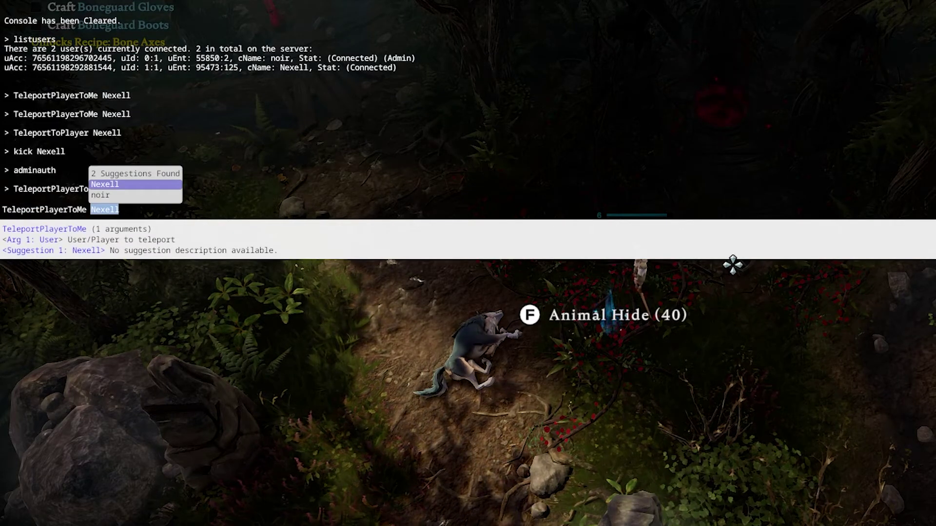
key("Tab")
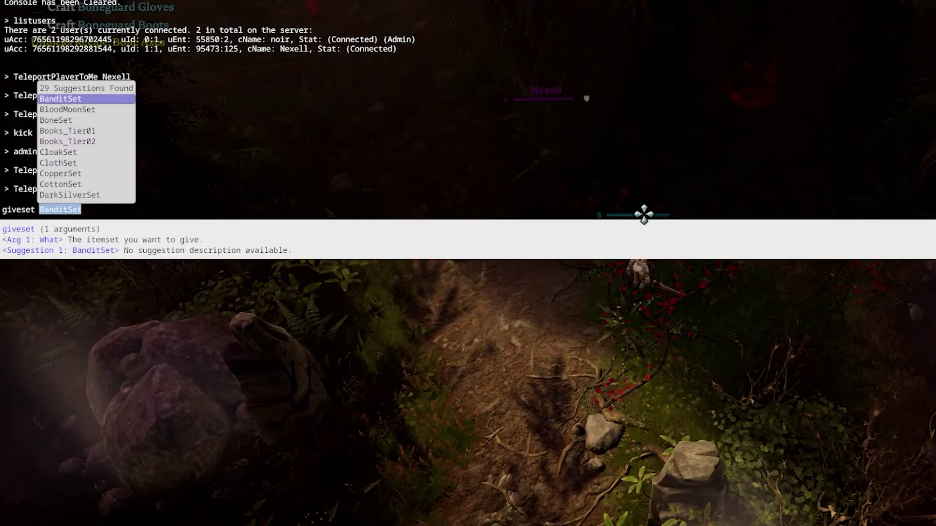
key("Down")
key("Tab")
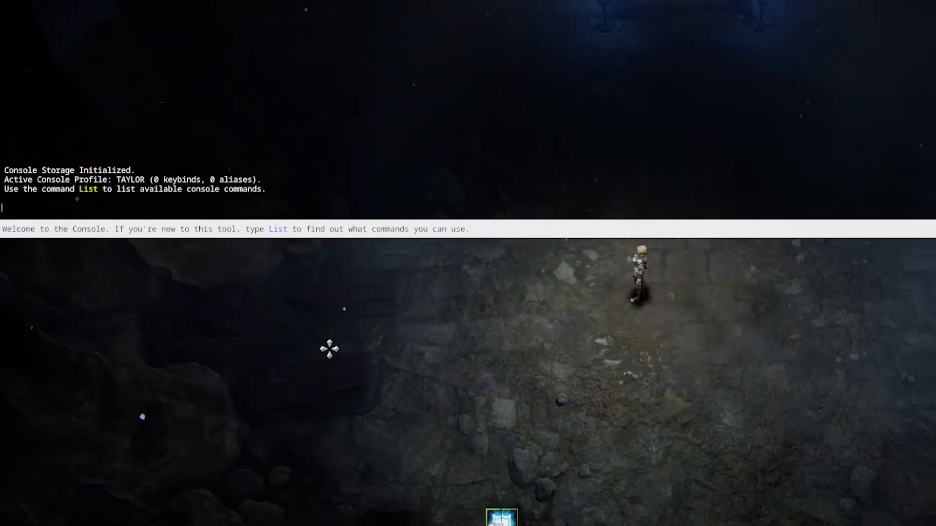
Line up a bancharacter command targeting Nexell.
type("adminauth")
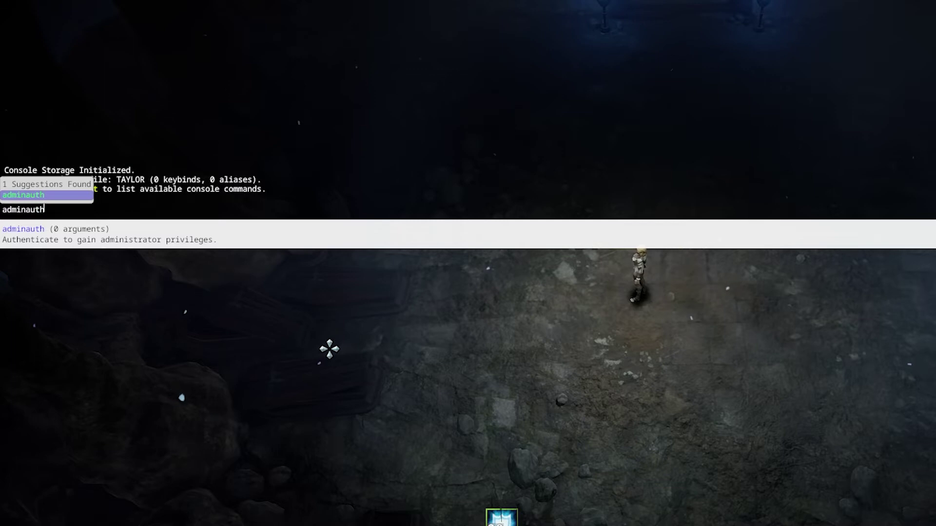
type("ban")
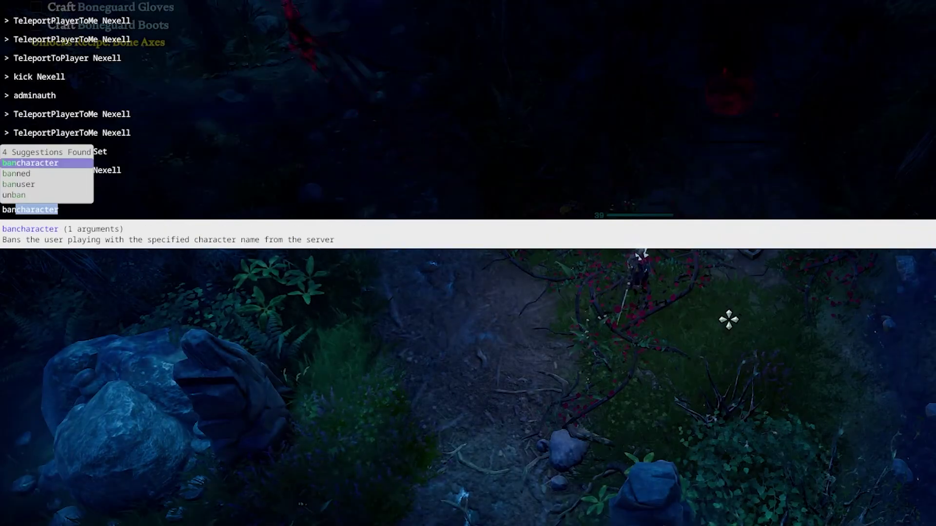
key("Tab")
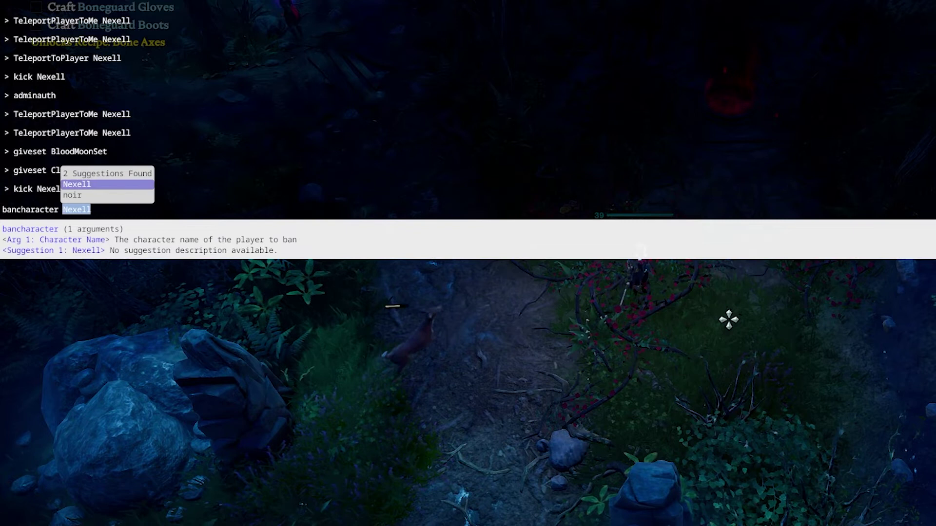
key("Tab")
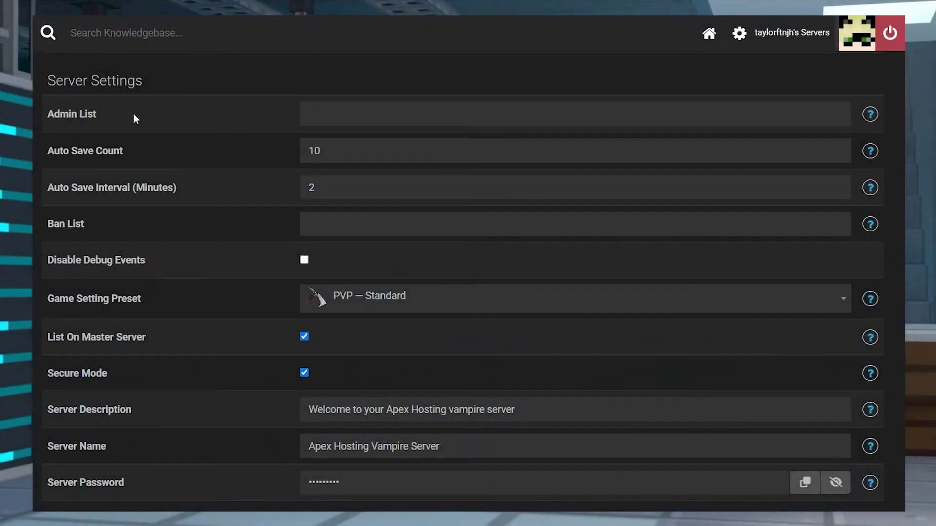
Paste the copied SteamID64 into the Admin List field.
left_click(320, 119)
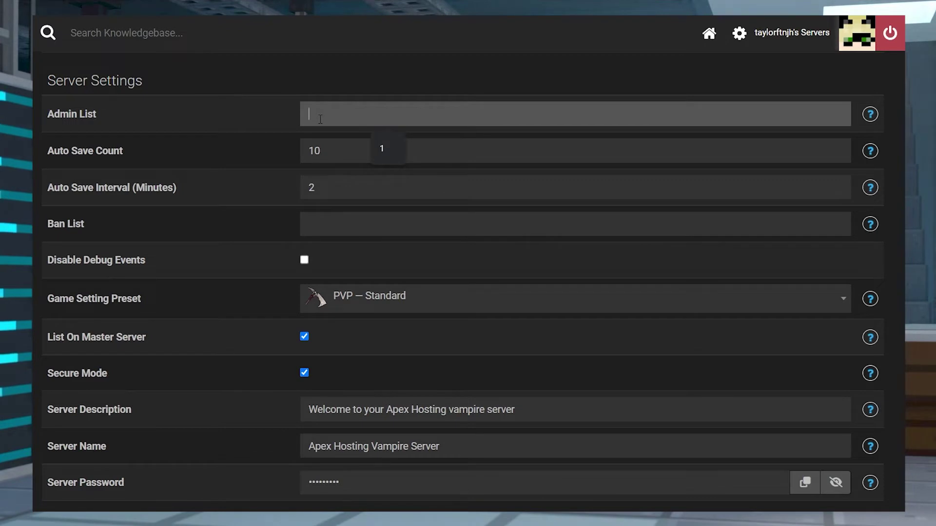
key("ctrl+v")
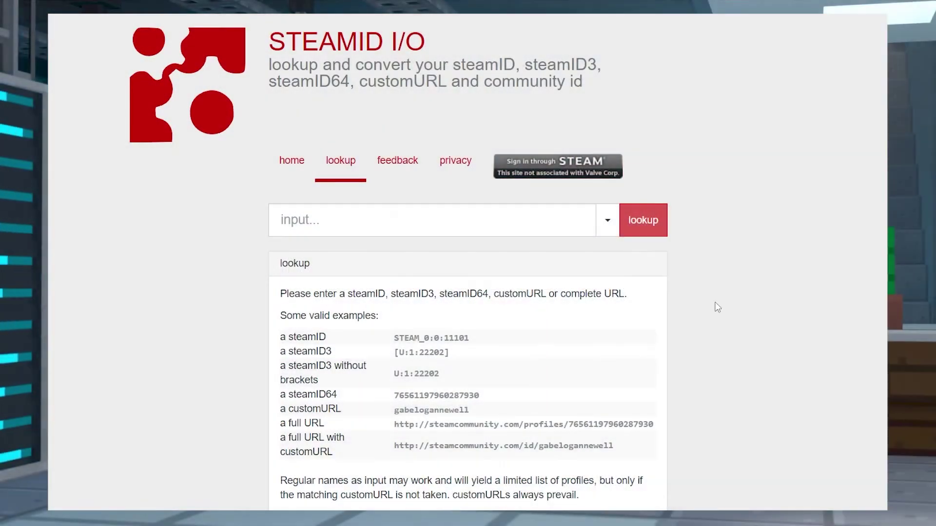
Look up the saved Steam profile name and copy its steamID64.
left_click(474, 222)
left_click(463, 247)
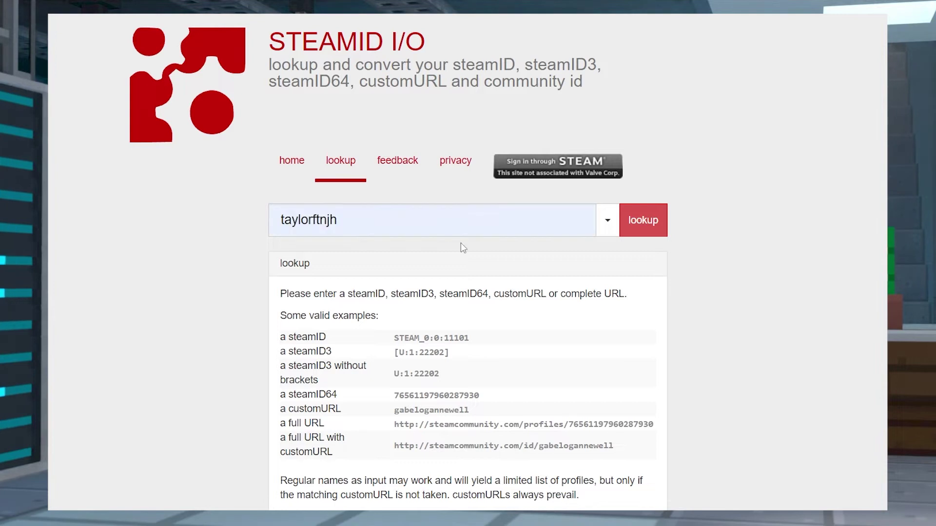
left_click(642, 231)
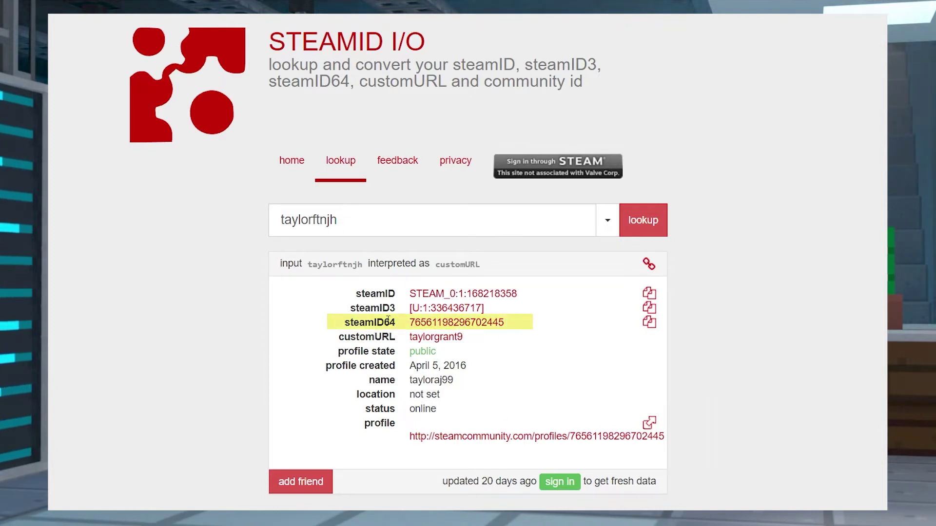
left_click(651, 326)
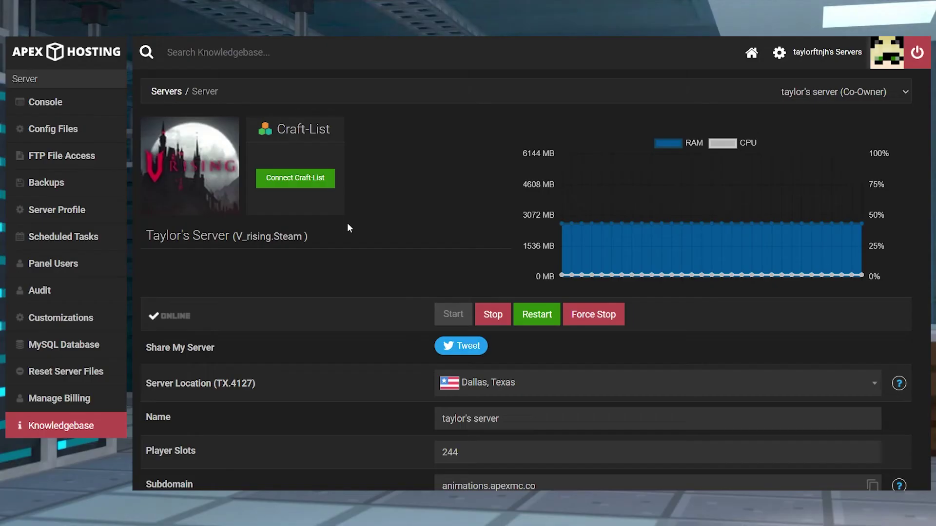
left_click(492, 315)
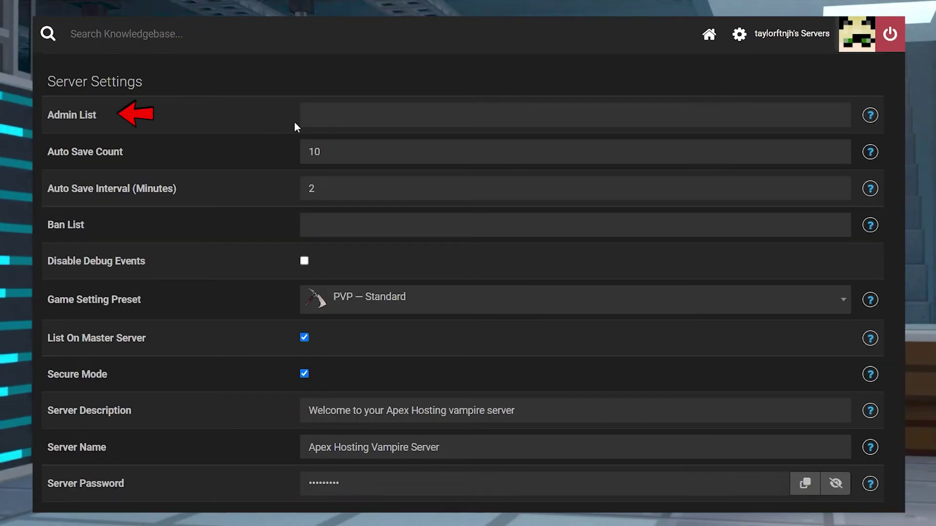
left_click(323, 120)
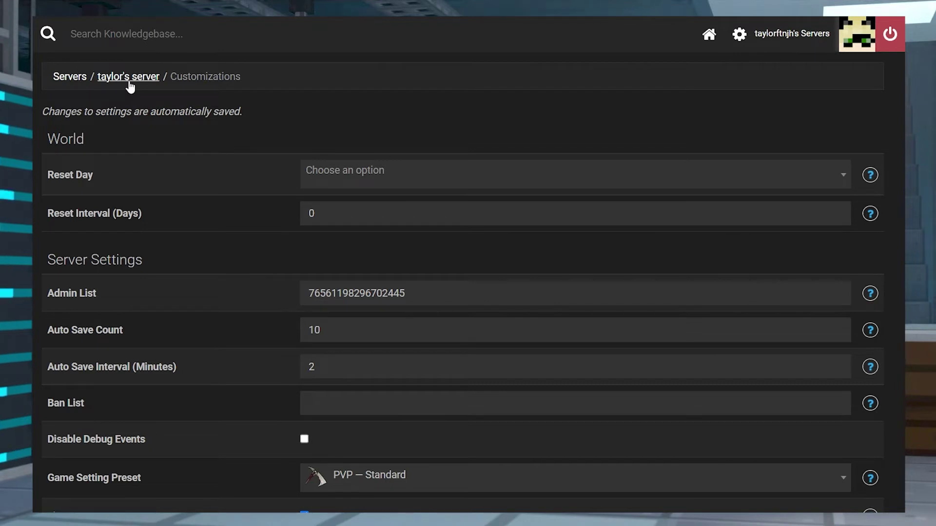
left_click(129, 78)
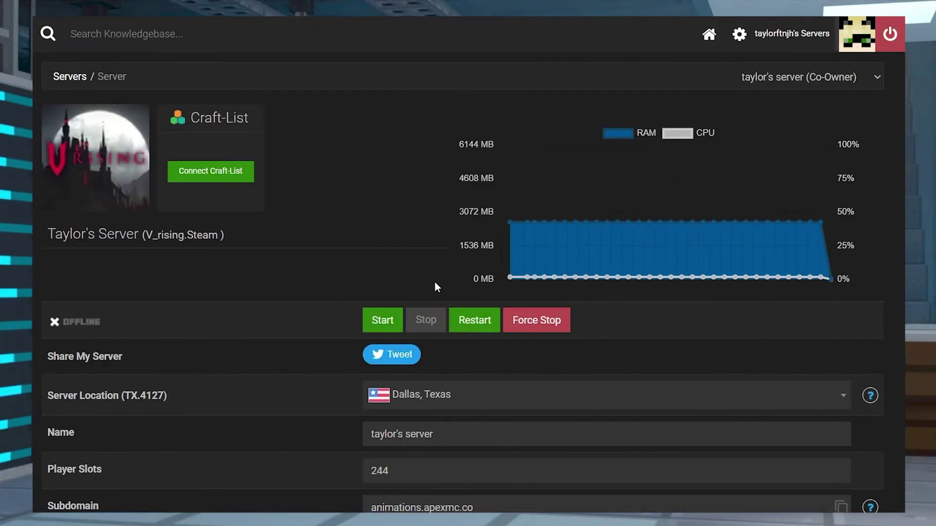
left_click(489, 325)
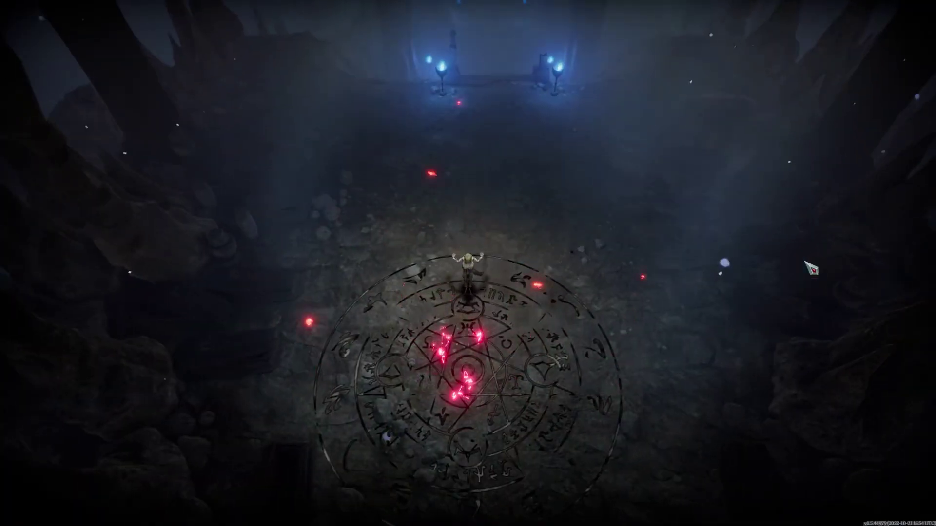
Pause the game, visit Options, and bring up the console with the ~ key.
key("Escape")
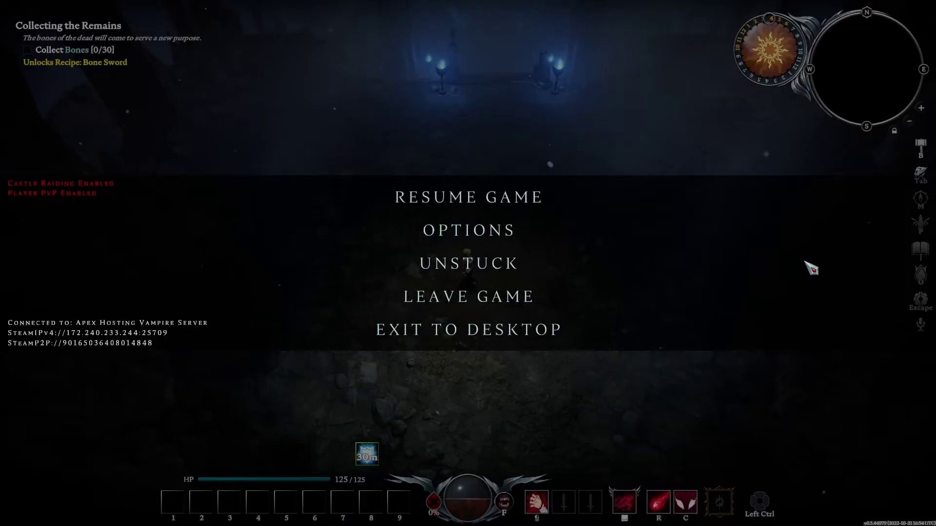
left_click(522, 240)
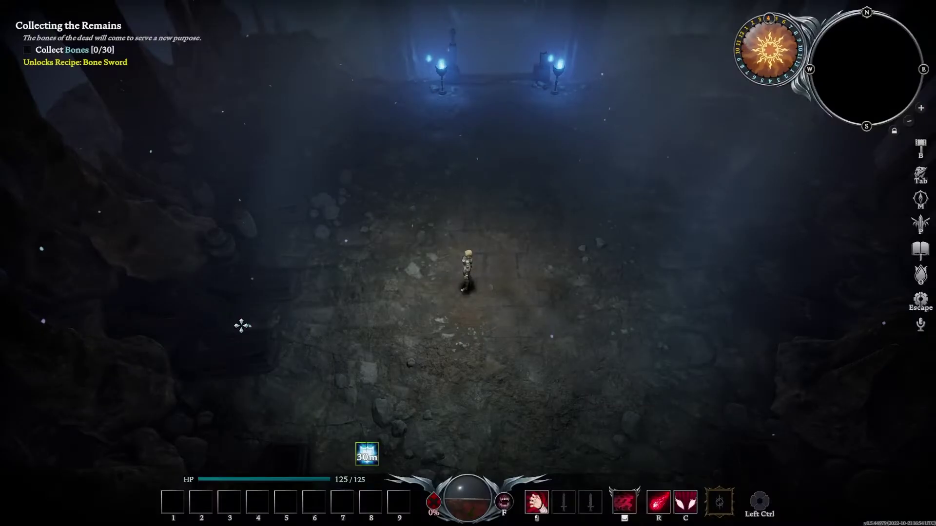
key("grave")
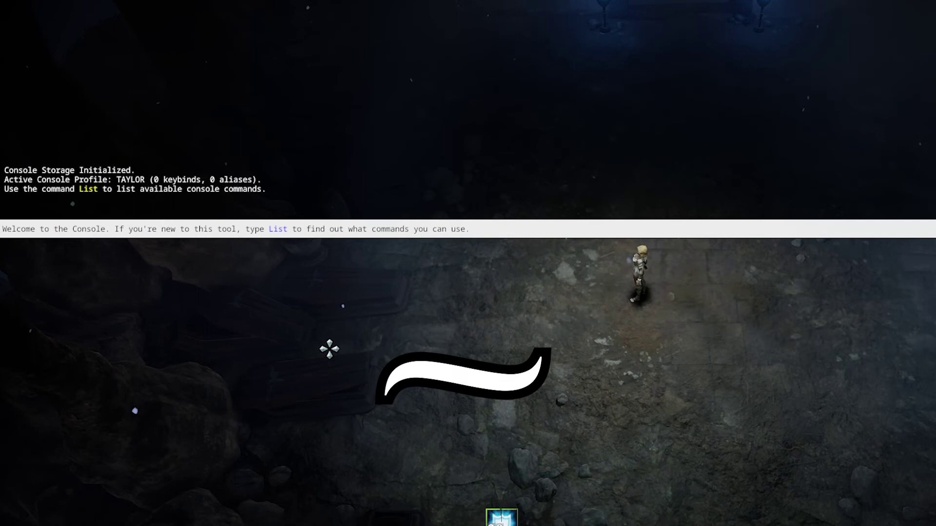
Fill the console with the adminauth command from the 'admin' suggestion.
type("adminauth")
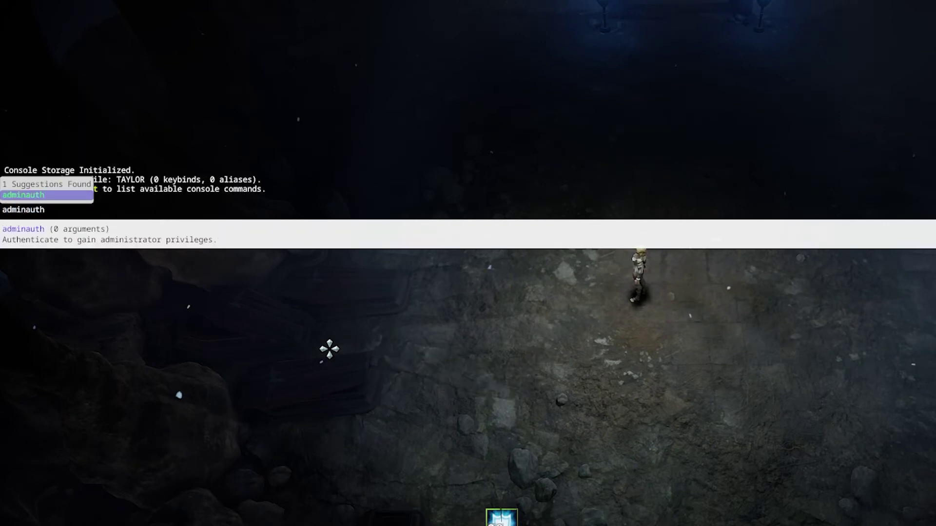
key("Return")
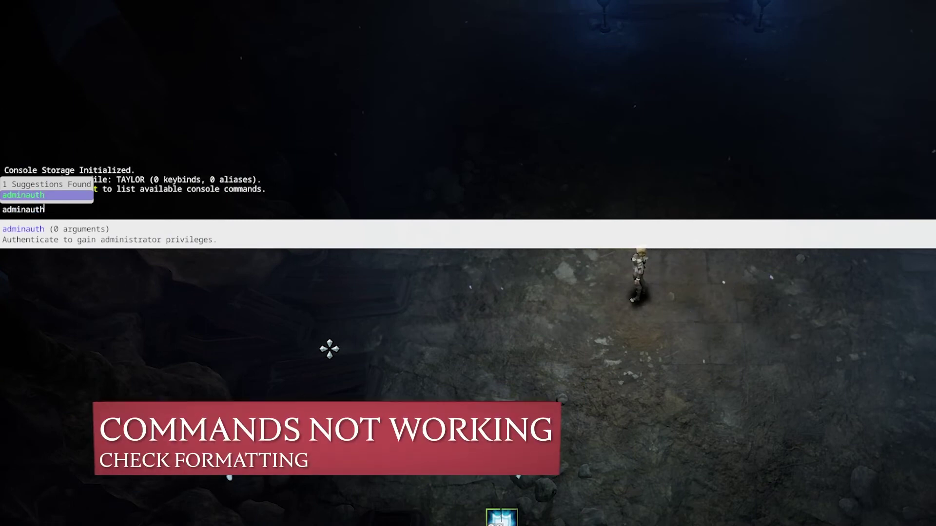
Run the adminauth command in the console.
key("Return")
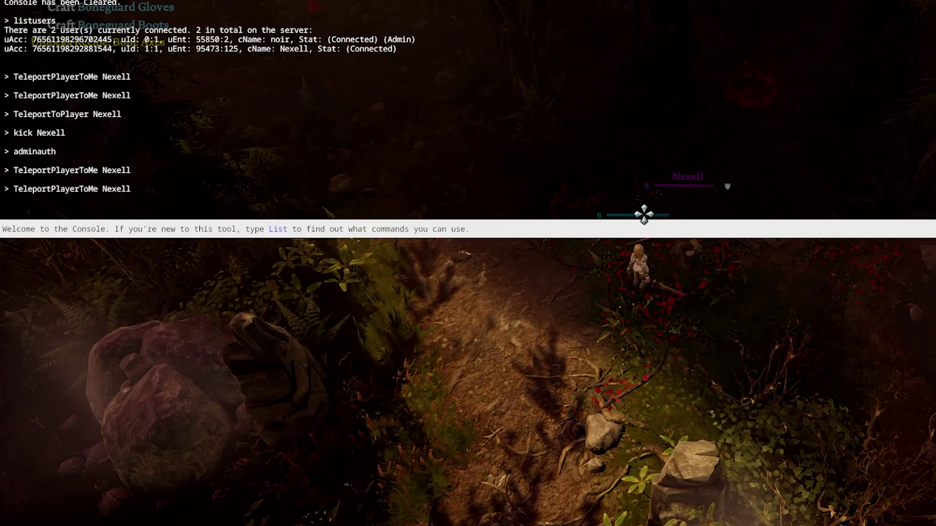
Complete a giveset command from the GIVE suggestions.
type("GIVE")
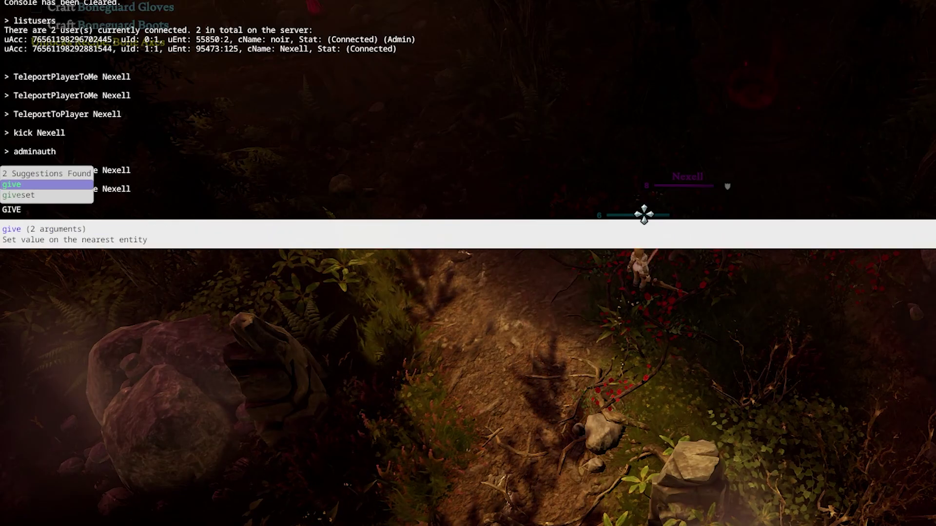
key("Down")
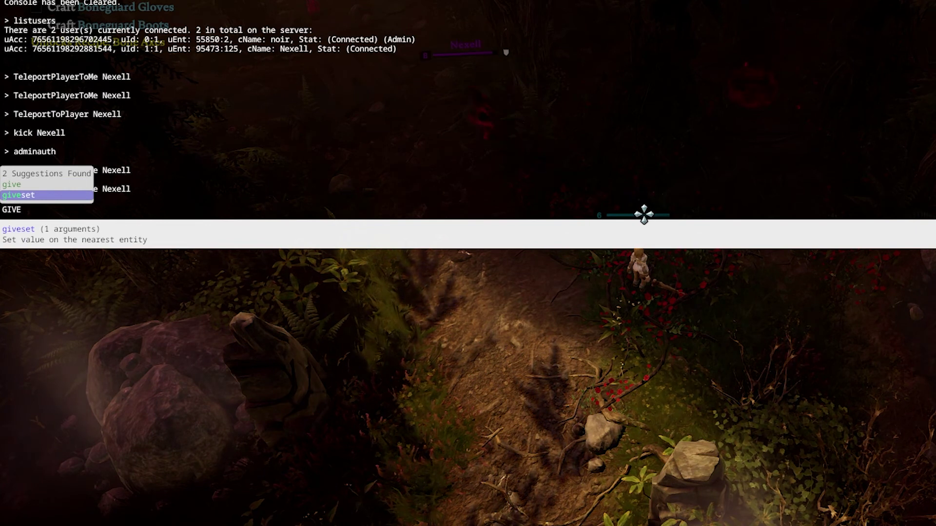
key("Tab")
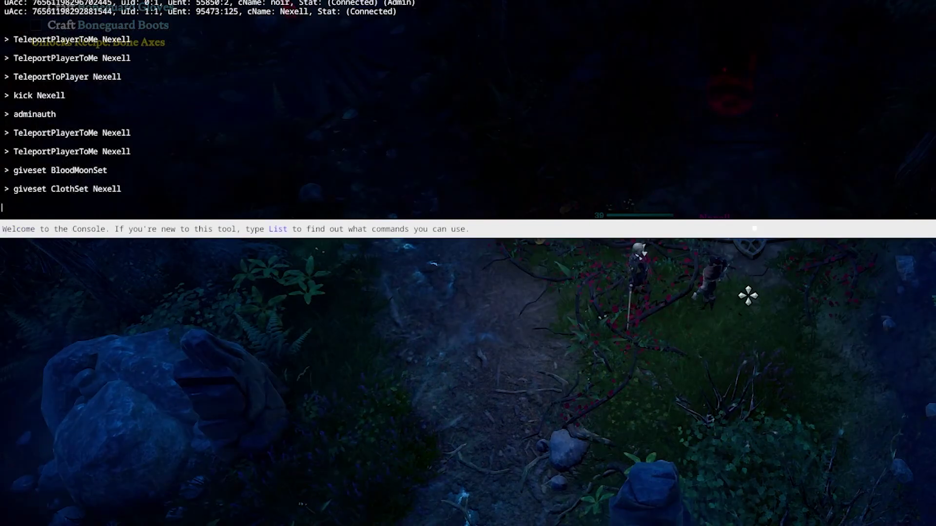
Kick Nexell, then start a TeleportPlayerToMe command.
type("kick Nexell")
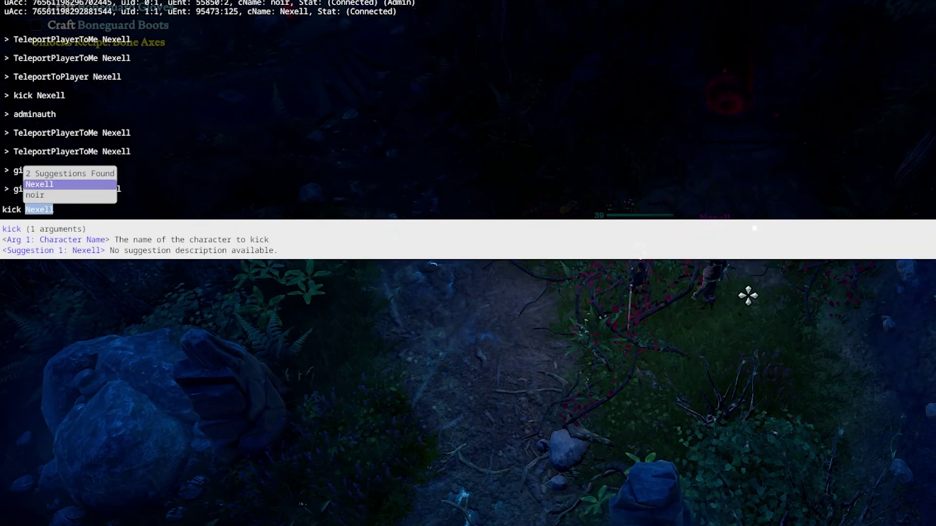
key("Tab")
key("Return")
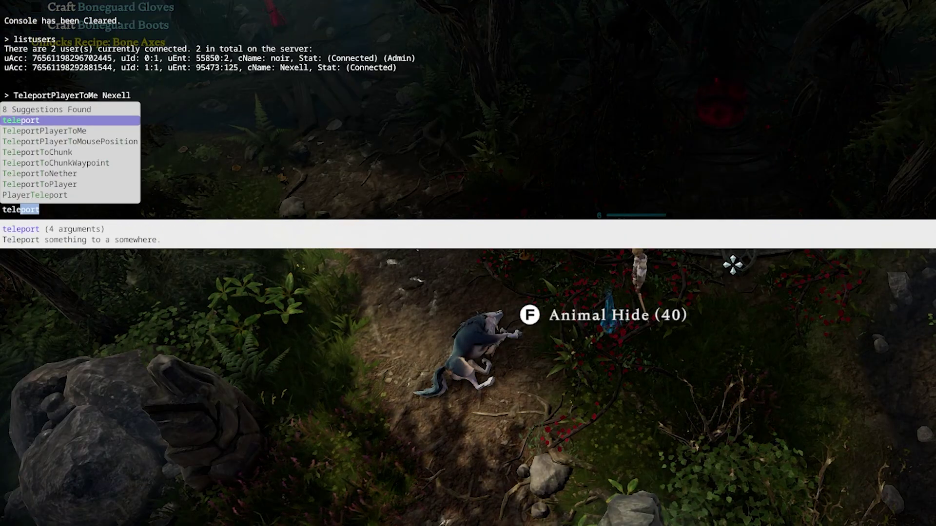
type("port")
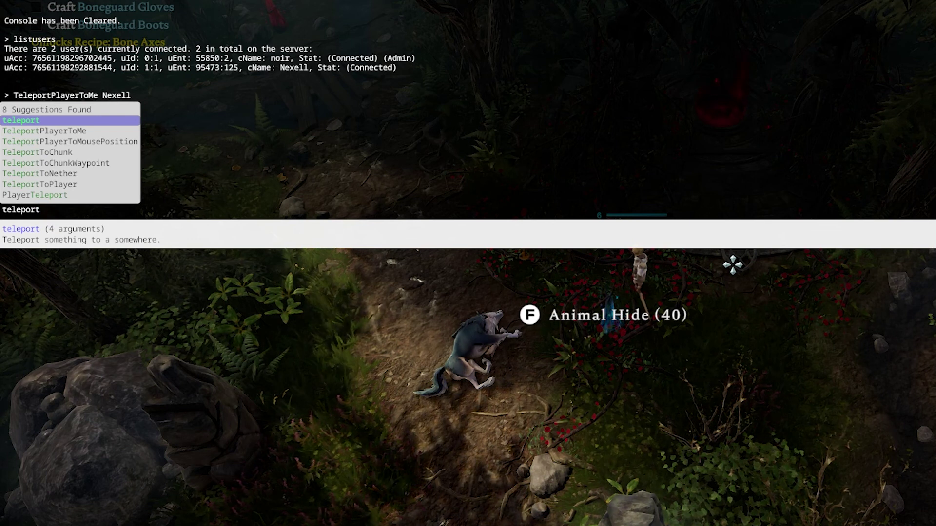
key("Down")
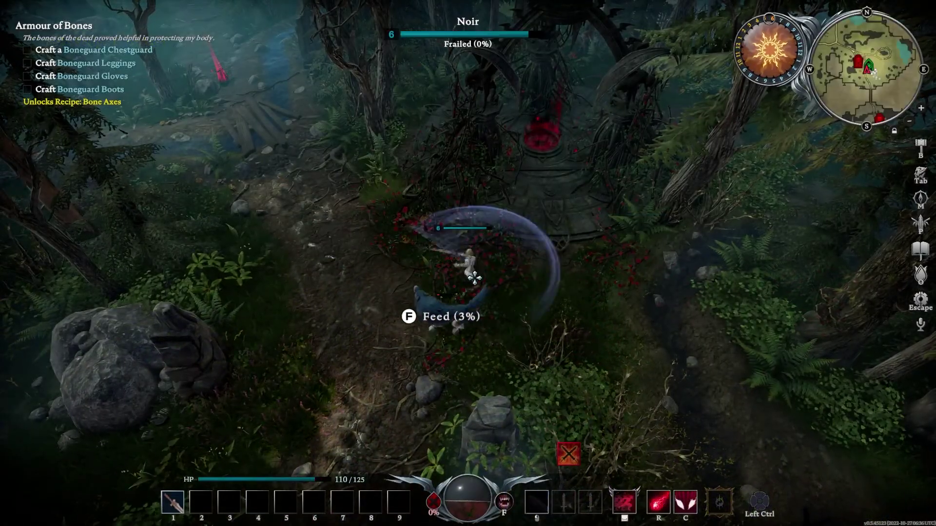
Attack the wolf with a strike and the spinning sword ability.
left_click(447, 277)
key("space")
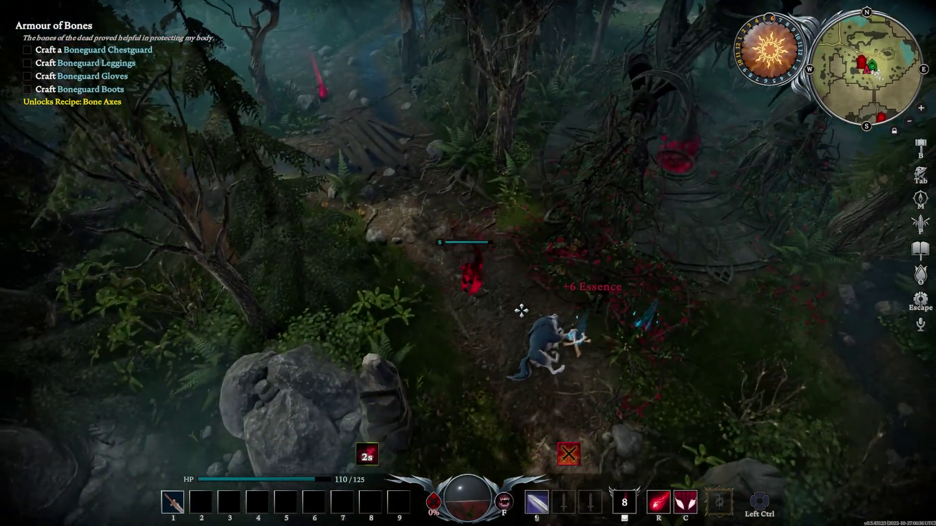